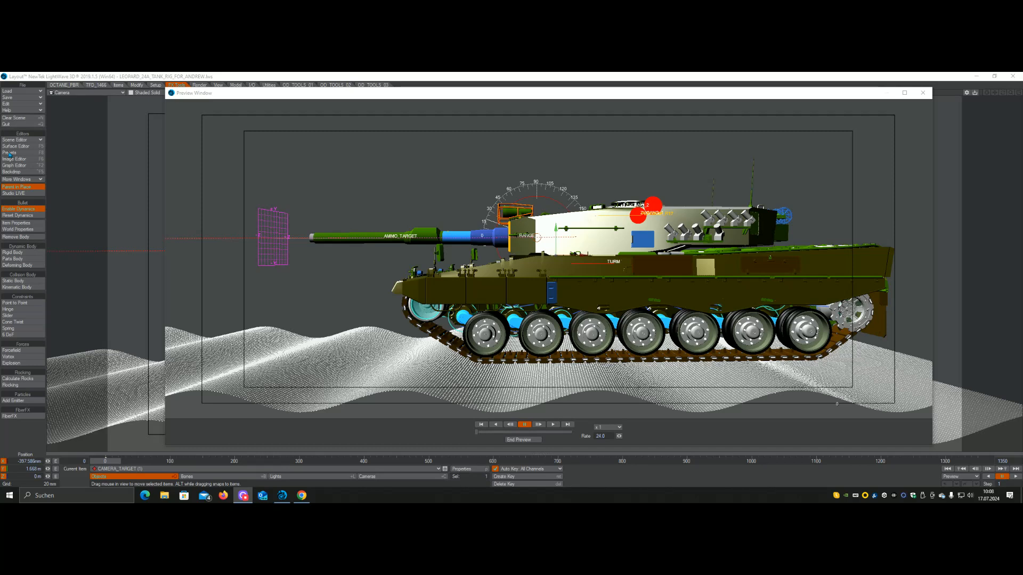
- Watch the tank animation in the finished preview and directly in the viewport, and return to frame 0
left_click(554, 424)
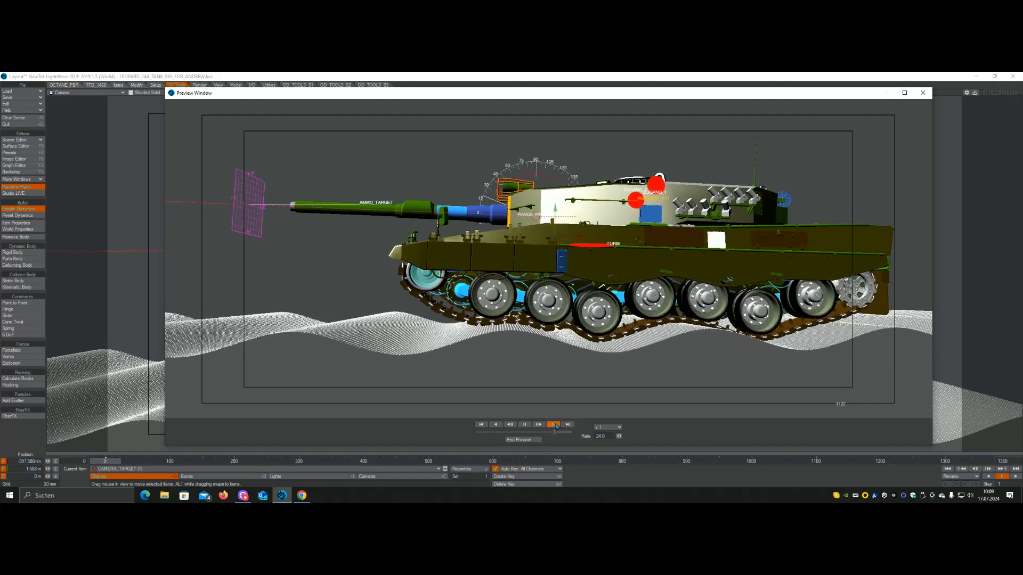
left_click(519, 440)
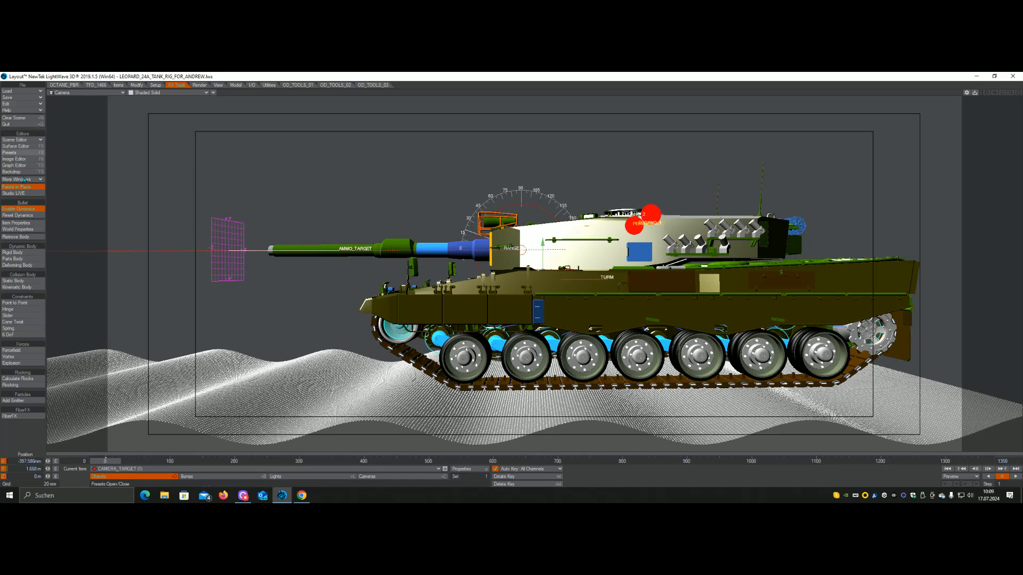
left_click(1012, 476)
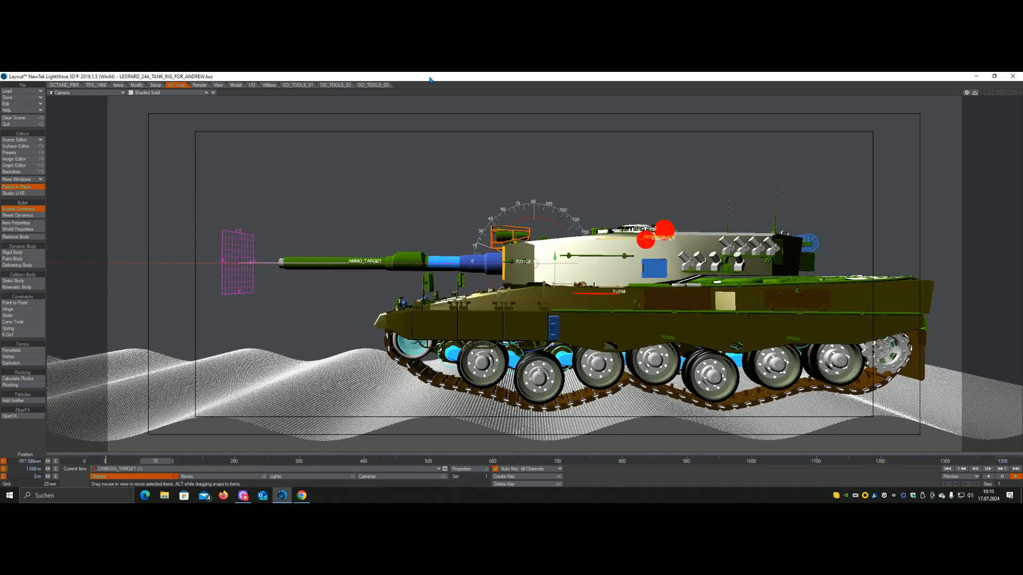
left_click(105, 461)
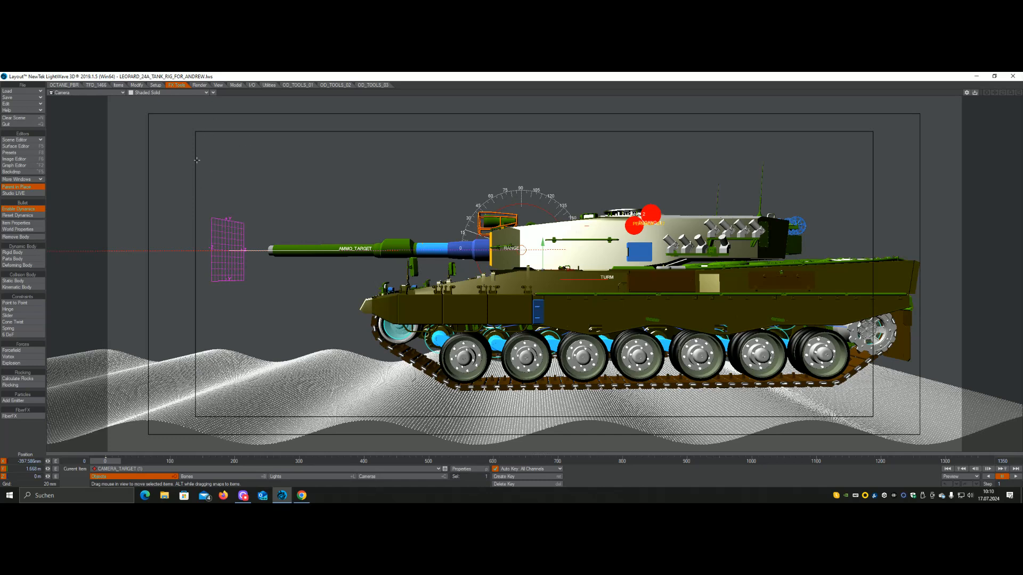
- Open the Bullet dynamics item properties and filter the object list to show only constraints
left_click(28, 223)
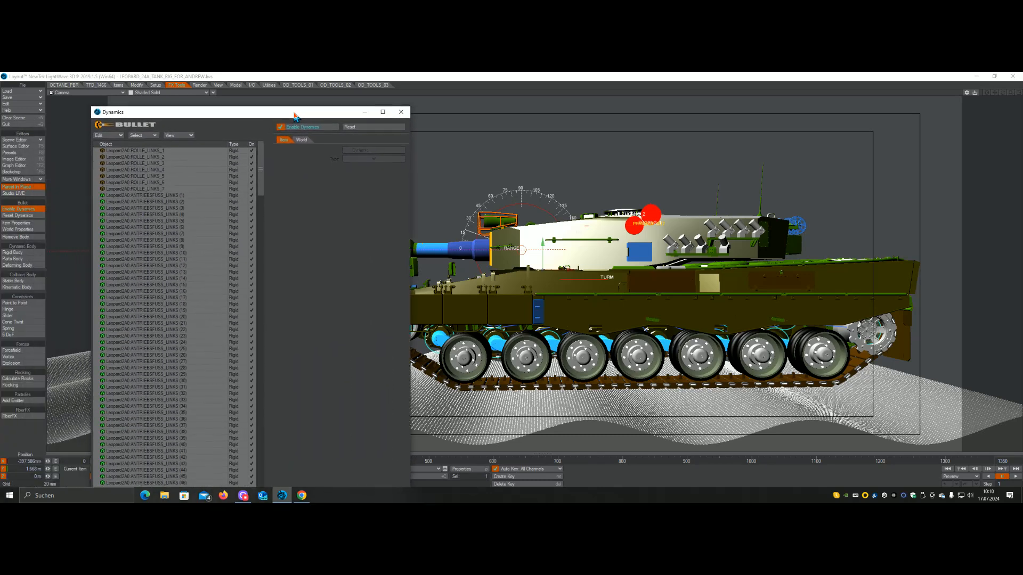
left_click(178, 135)
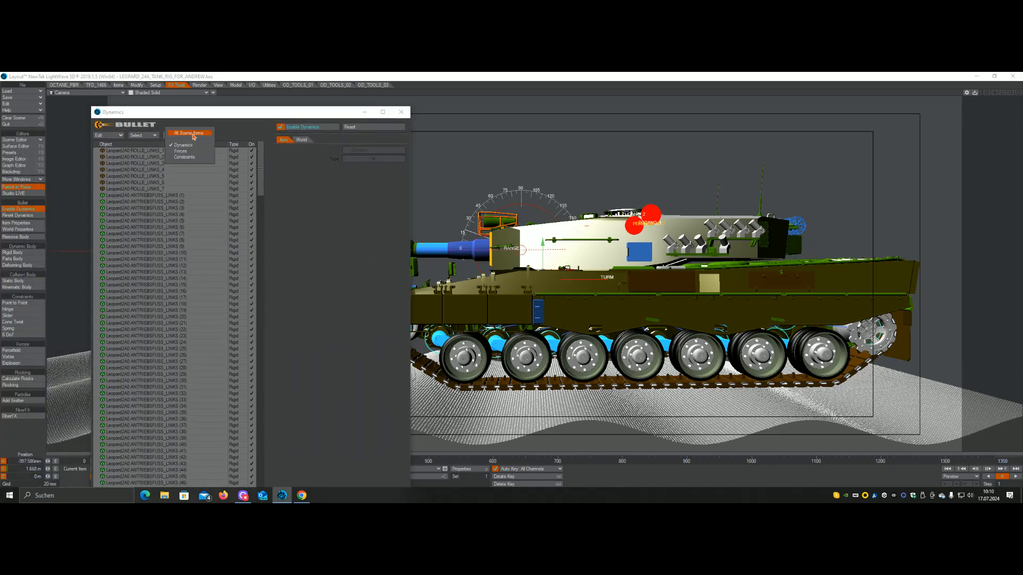
left_click(191, 158)
left_click(187, 137)
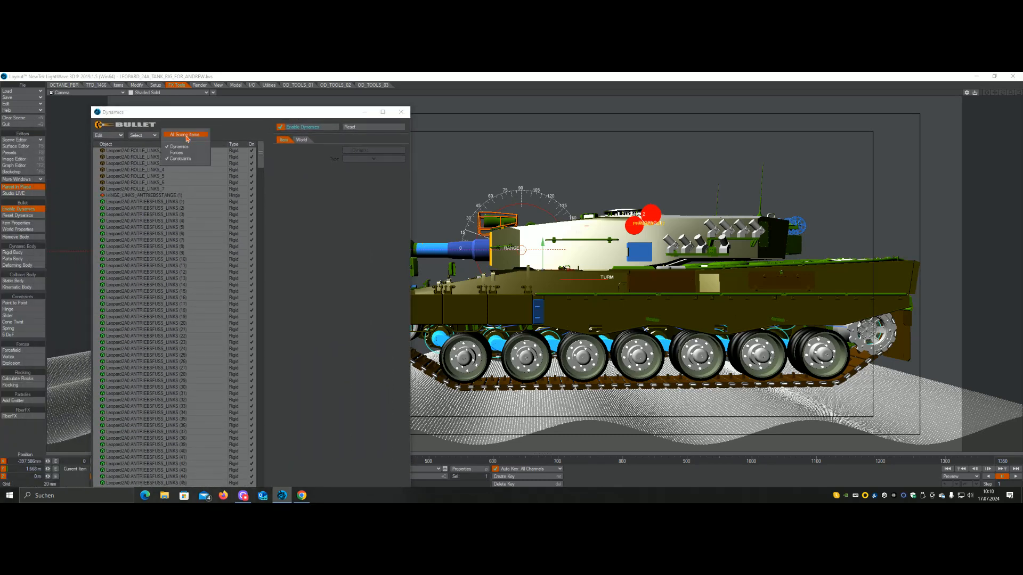
left_click(187, 162)
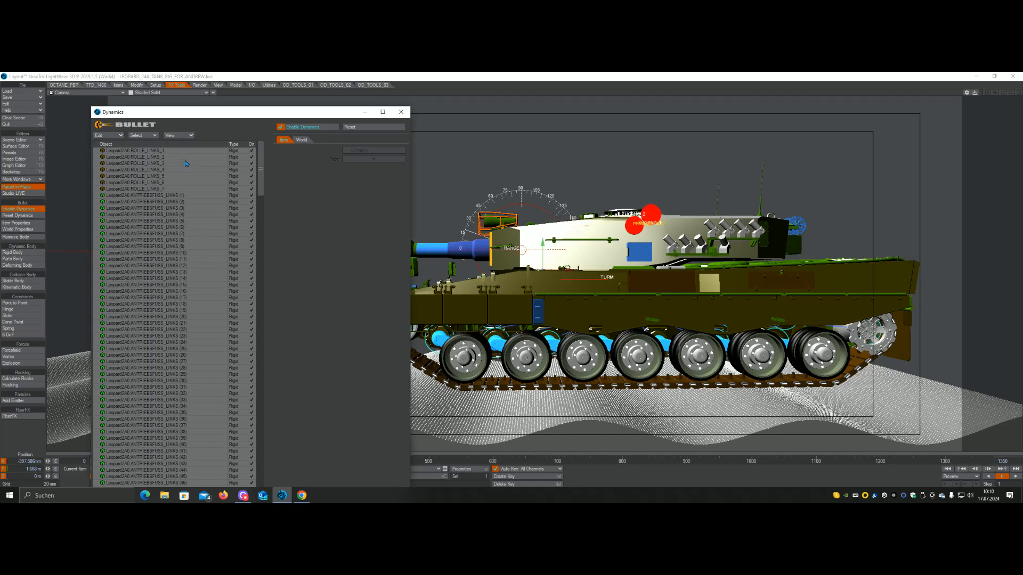
left_click_drag(262, 167, 225, 155)
left_click(179, 136)
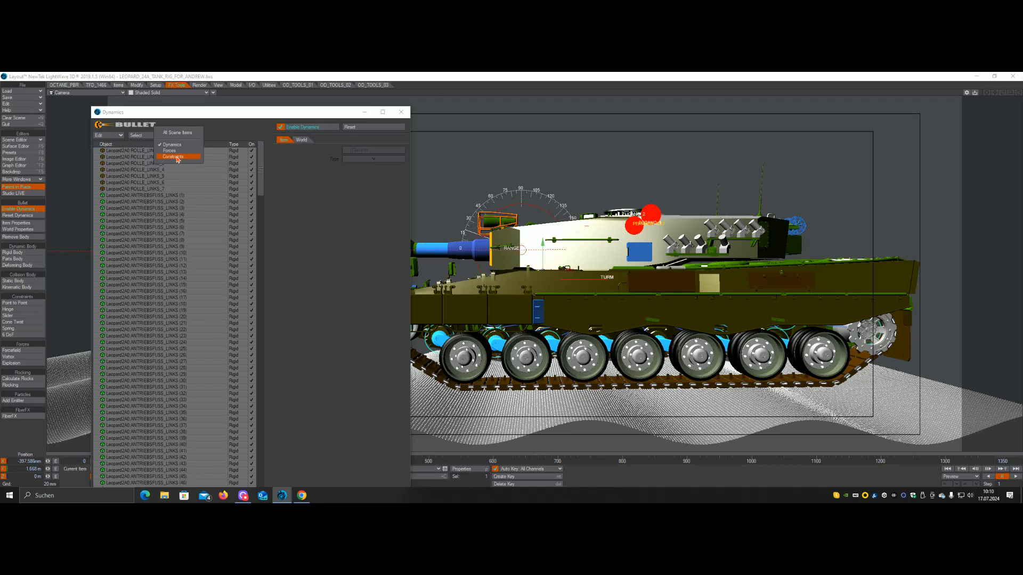
left_click(177, 157)
left_click(183, 137)
left_click(182, 149)
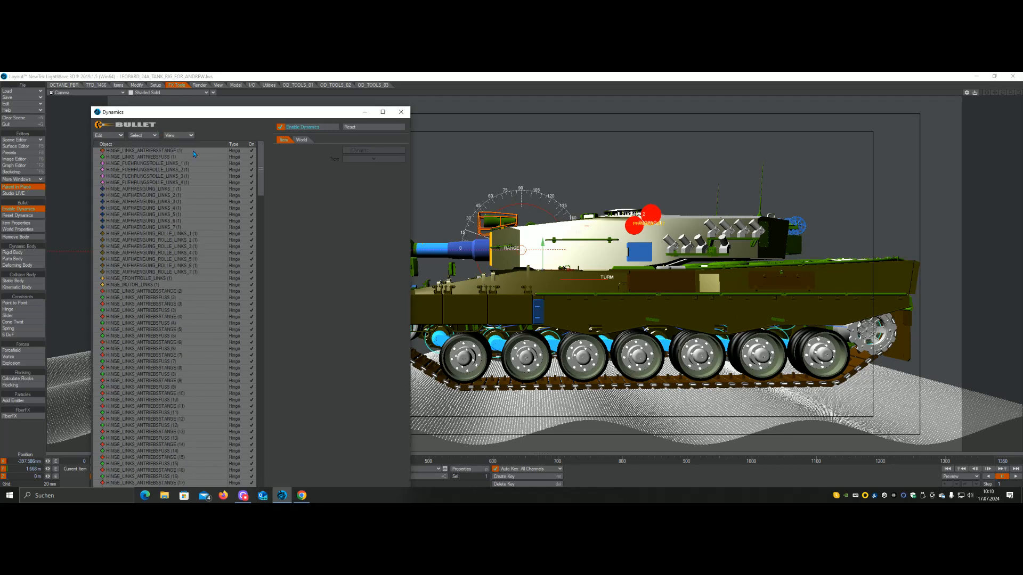
- Review the dynamics world settings and examine the target motor speed curve of HINGE_FRONTROLLE_LINKS (1)
left_click_drag(258, 156, 232, 89)
left_click(300, 140)
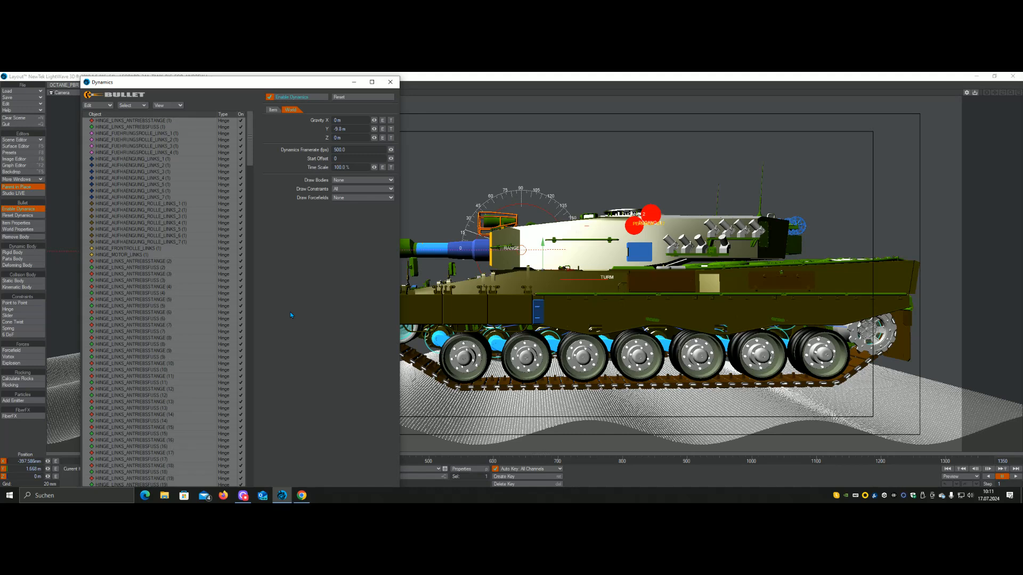
left_click(137, 248)
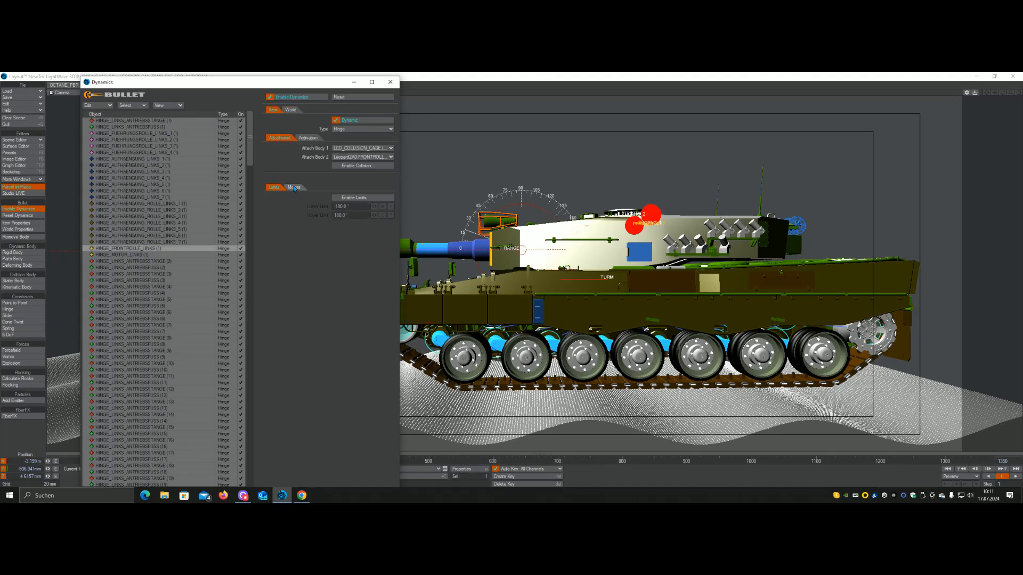
left_click(382, 206)
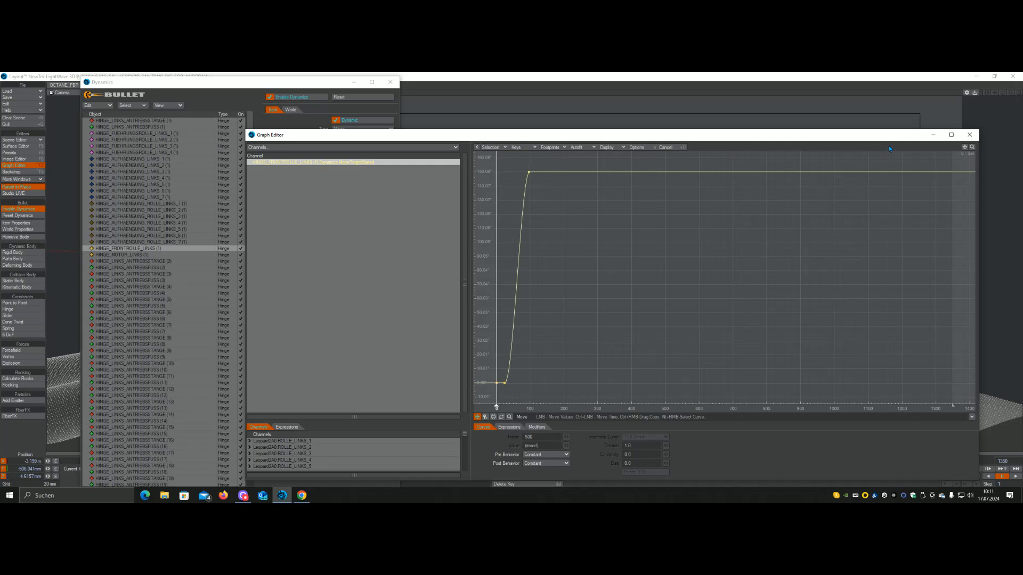
left_click(970, 135)
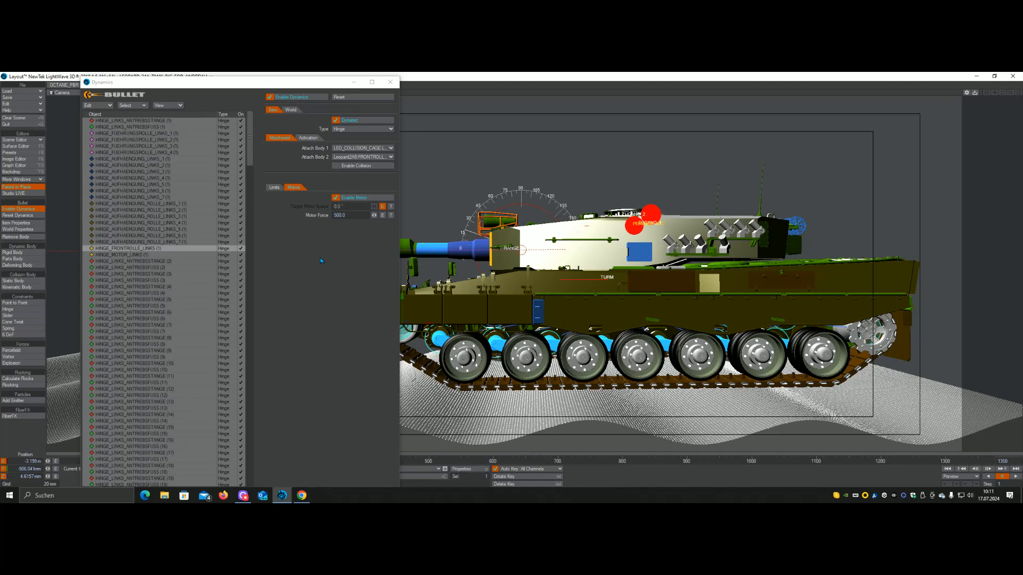
- Select HINGE_AUFHAENGUNG_ROLLE_LINKS_1 (1) through _7 (1), plus HINGE_FRONTROLLE_LINKS (1) and HINGE_MOTOR_LINKS (1), in the constraint list
left_click(292, 110)
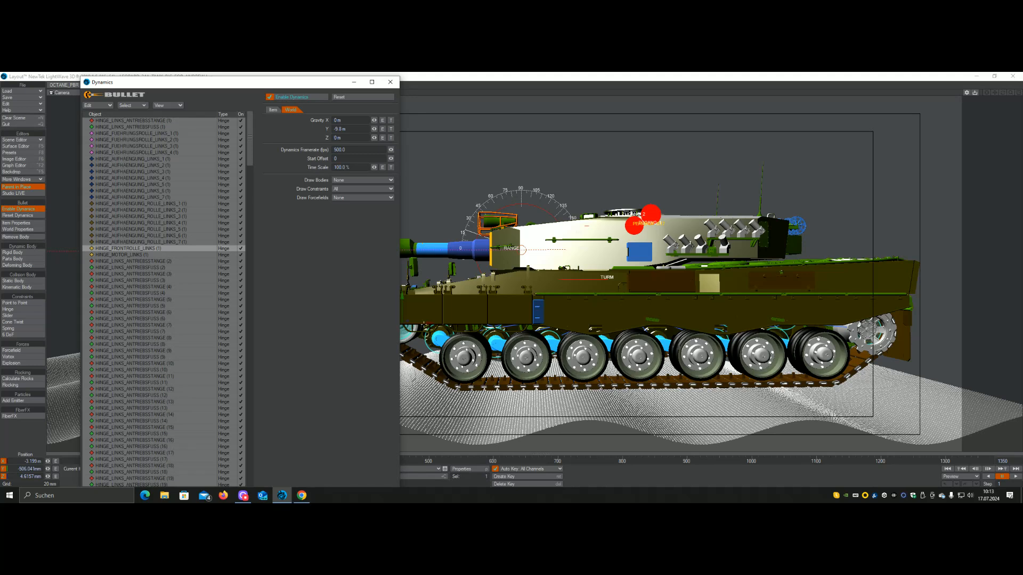
left_click(160, 203)
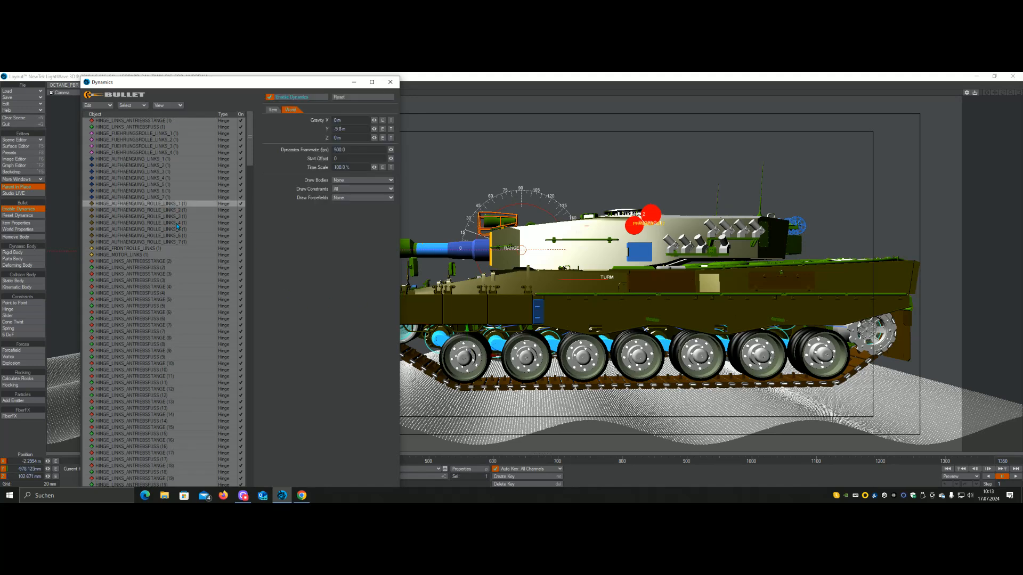
left_click(175, 241, "shift")
left_click(160, 249, "shift")
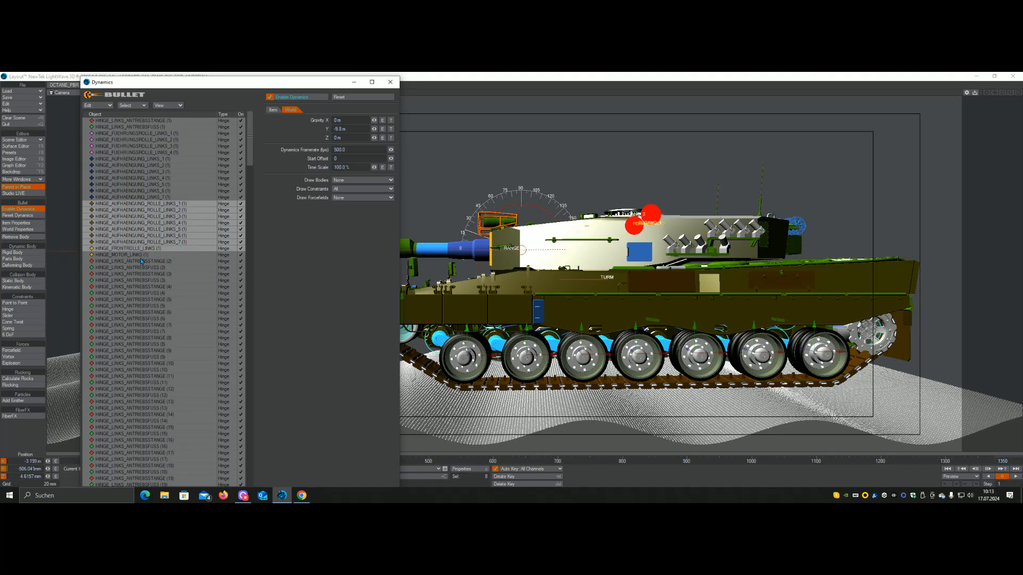
left_click(139, 256, "shift")
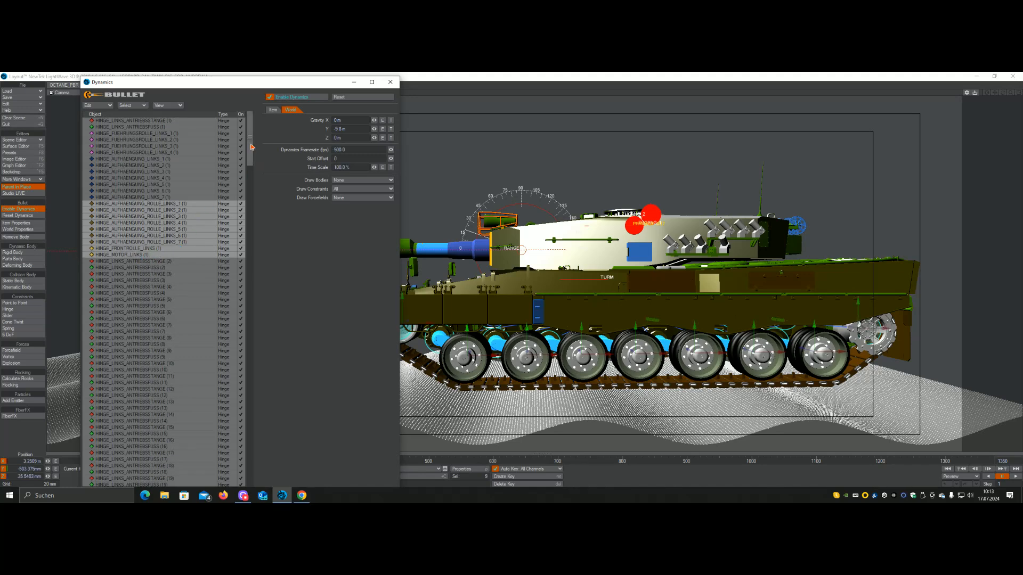
- Add HINGE_AUFHAENGUNG_ROLLE_LINKS_1 (2) through _7 (2), HINGE_FRONTROLLE_LINKS (2) and HINGE_MOTOR_LINKS (2) to the selection
left_click_drag(250, 148, 254, 346)
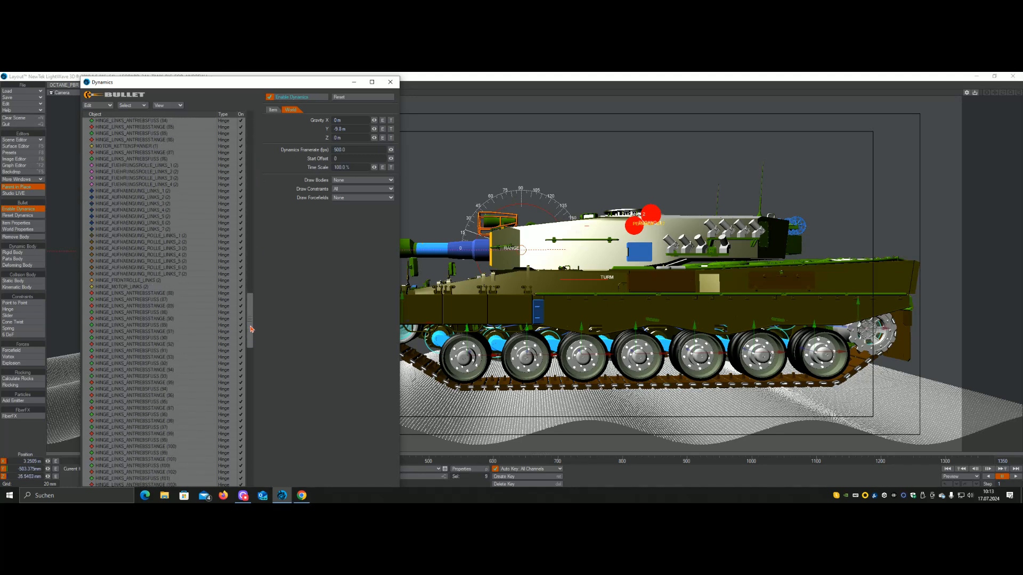
left_click(131, 236, "ctrl")
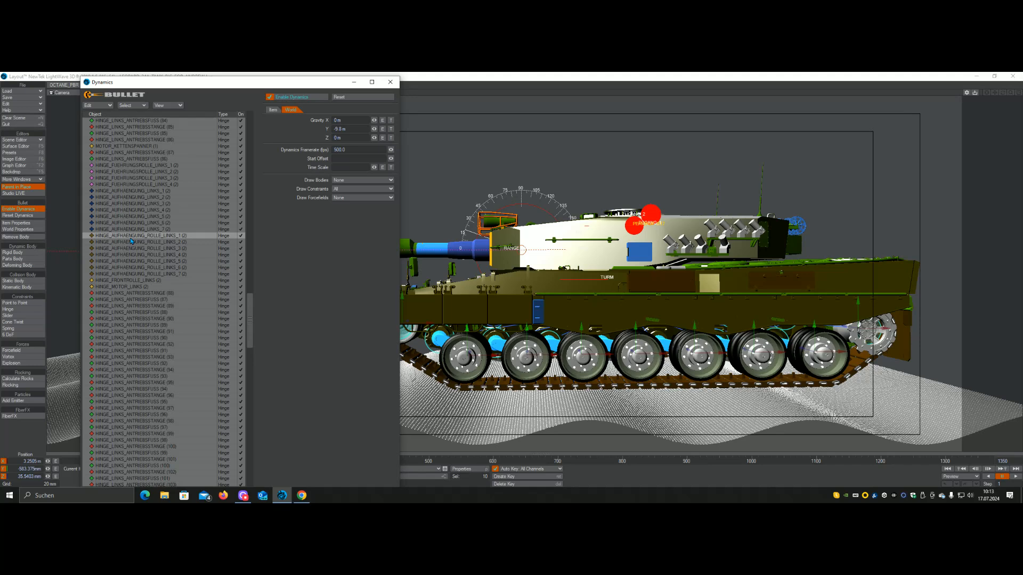
left_click(117, 274, "shift")
left_click(118, 281, "shift")
left_click(120, 287, "shift")
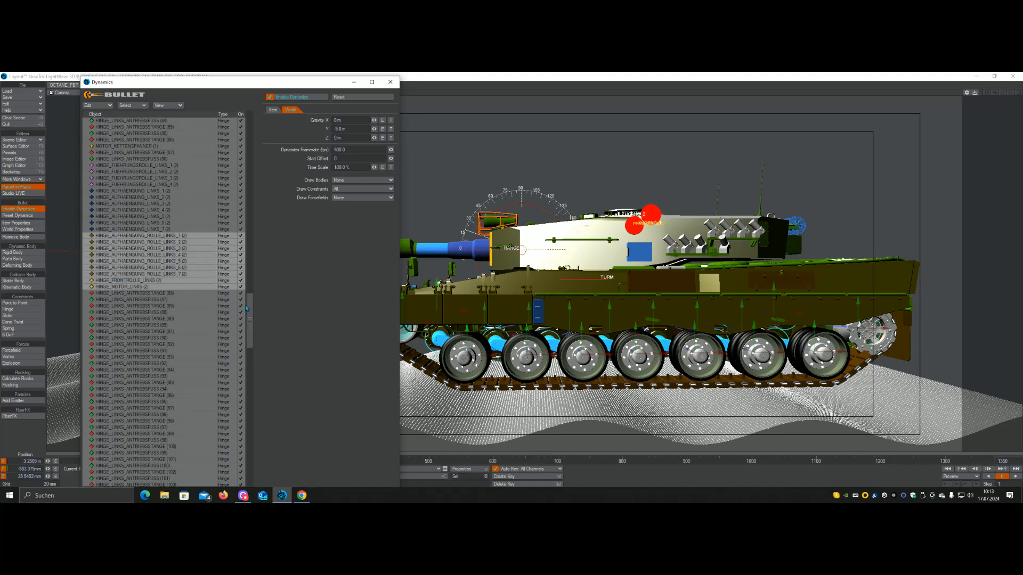
- Add MOTOR_KETTENSPANNER (2) to the selection and view the motor settings of the selected hinges
left_click_drag(246, 308, 248, 459)
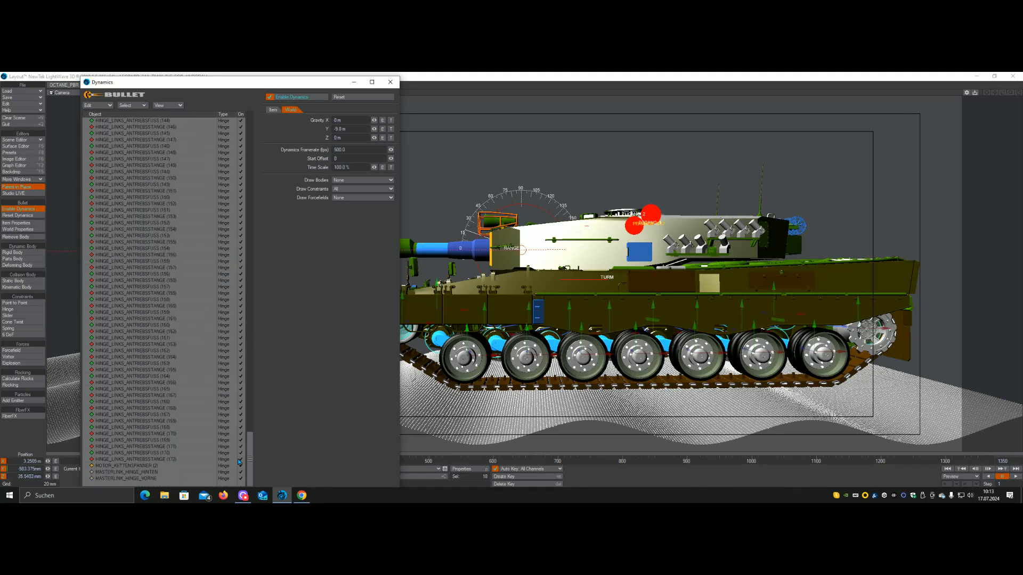
left_click(151, 466, "ctrl")
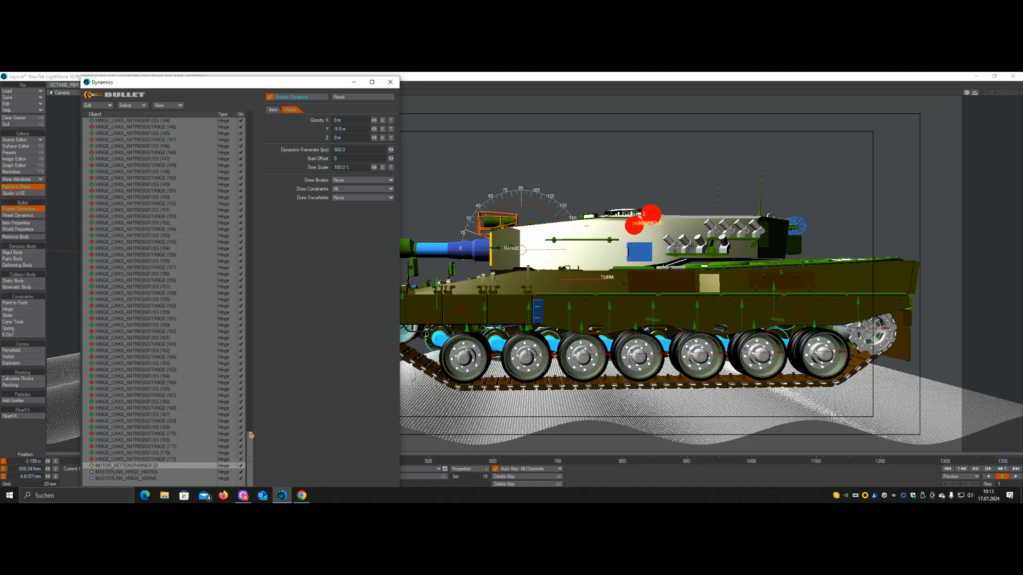
left_click_drag(248, 439, 251, 120)
left_click(273, 110)
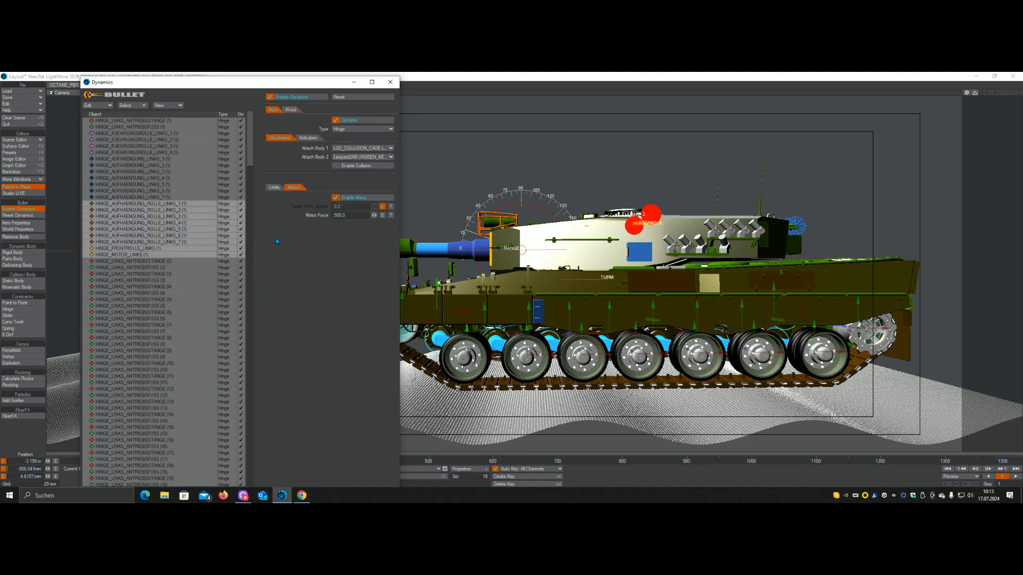
left_click(293, 188)
- Copy the target motor speed curve of HINGE_AUFHAENGUNG_ROLLE_LINKS_1 (1) in the Graph Editor
left_click(181, 206)
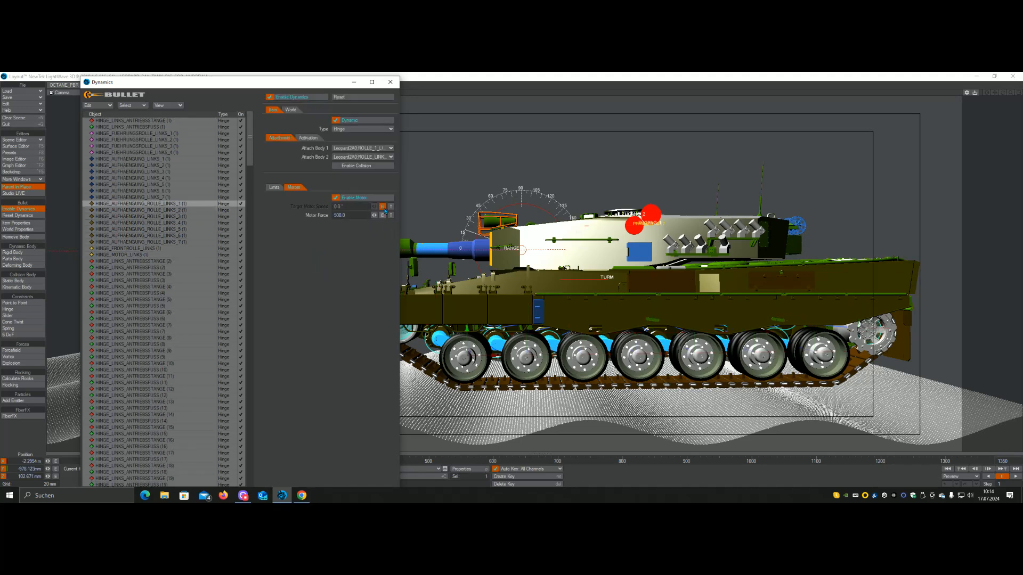
left_click(382, 206)
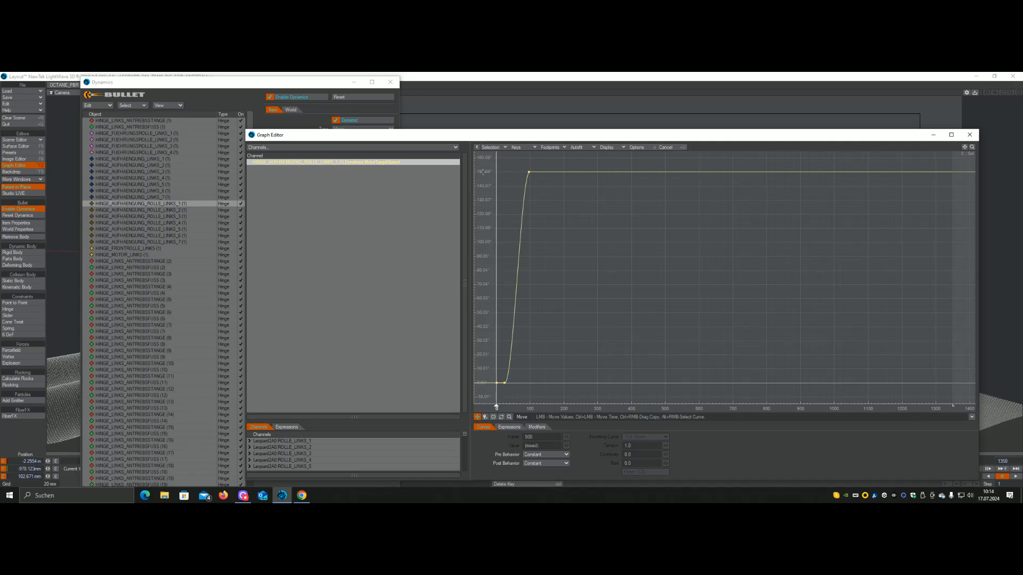
right_click(303, 162)
left_click(295, 187)
left_click(970, 135)
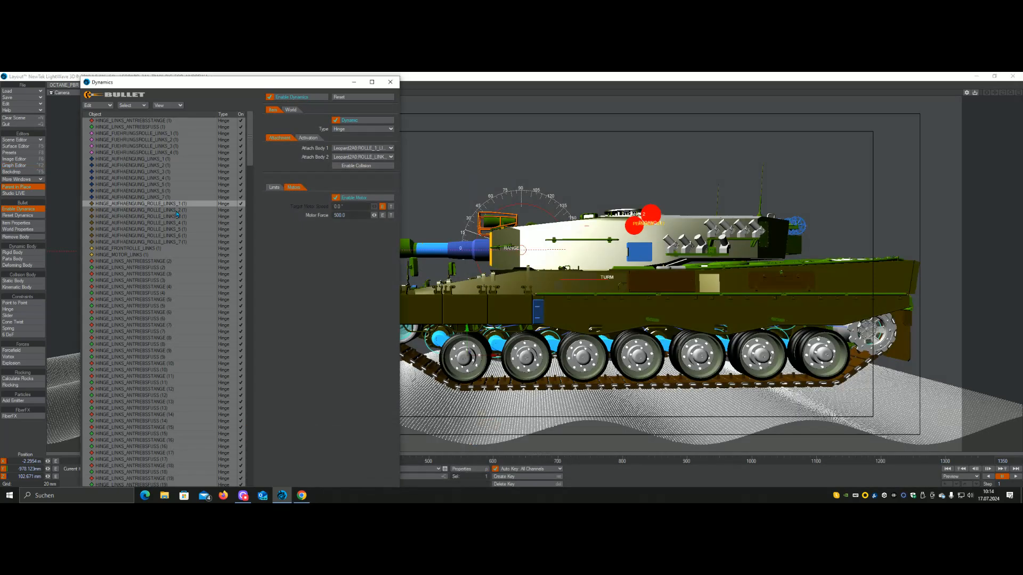
- Paste the copied curve onto the target motor speed of HINGE_AUFHAENGUNG_ROLLE_LINKS_2 (1)
left_click(197, 211)
left_click(382, 207)
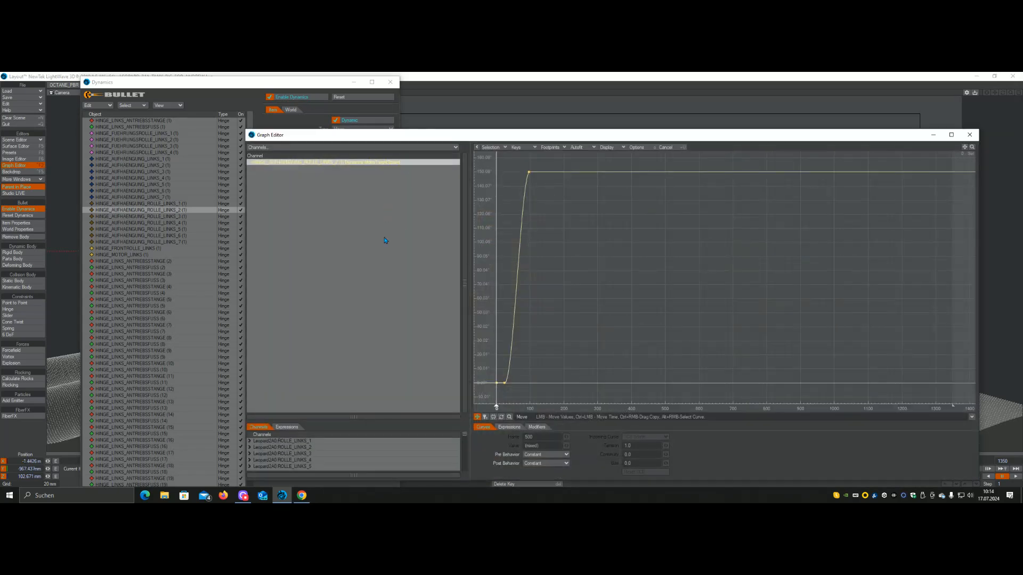
right_click(336, 163)
left_click(329, 191)
left_click(970, 134)
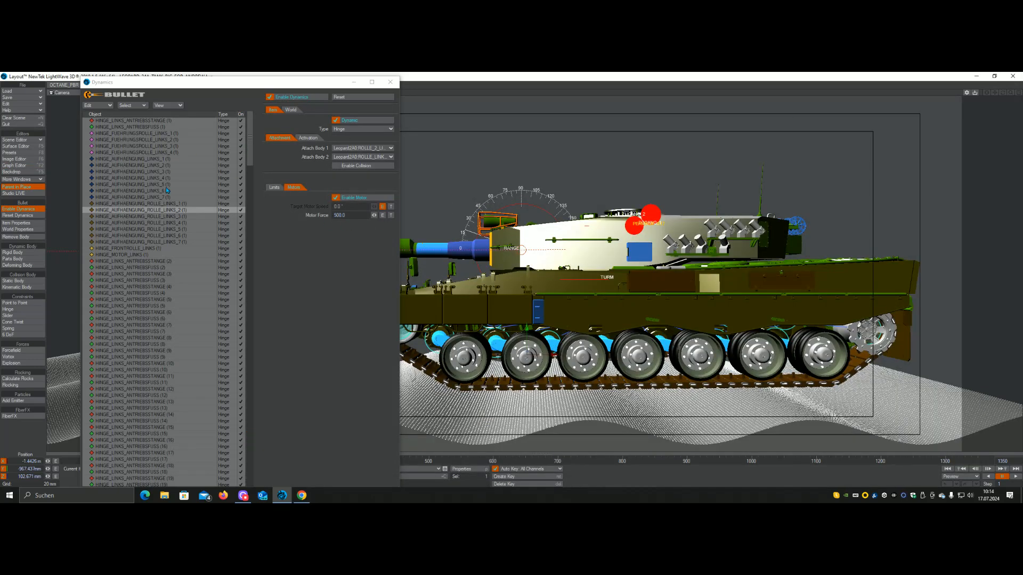
- Select the seven AUFHAENGUNG_ROLLE_LINKS hinges of set (1), together with HINGE_FRONTROLLE_LINKS (1) and HINGE_MOTOR_LINKS (1)
left_click(145, 204)
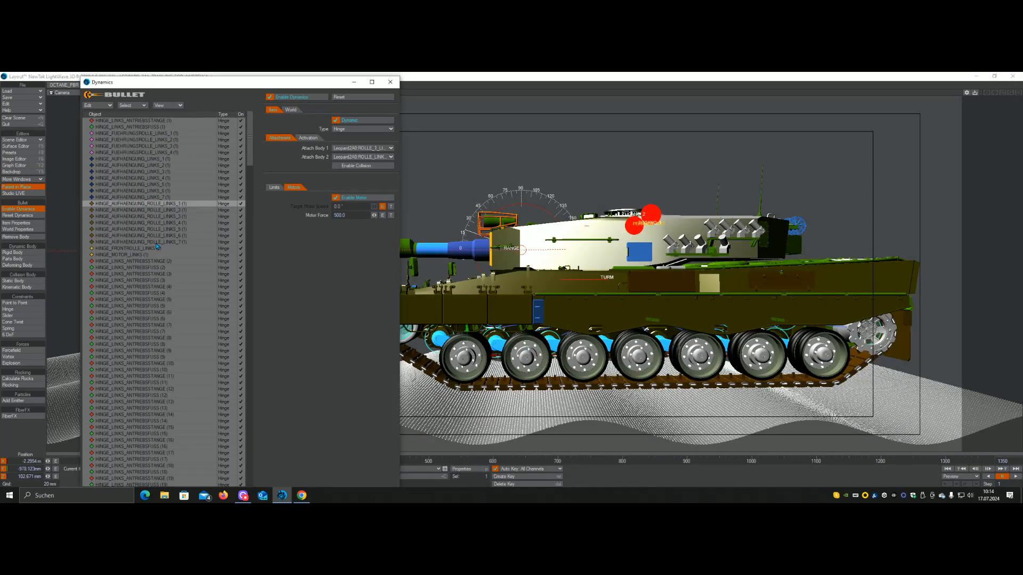
left_click(156, 243, "shift")
left_click(133, 248, "shift")
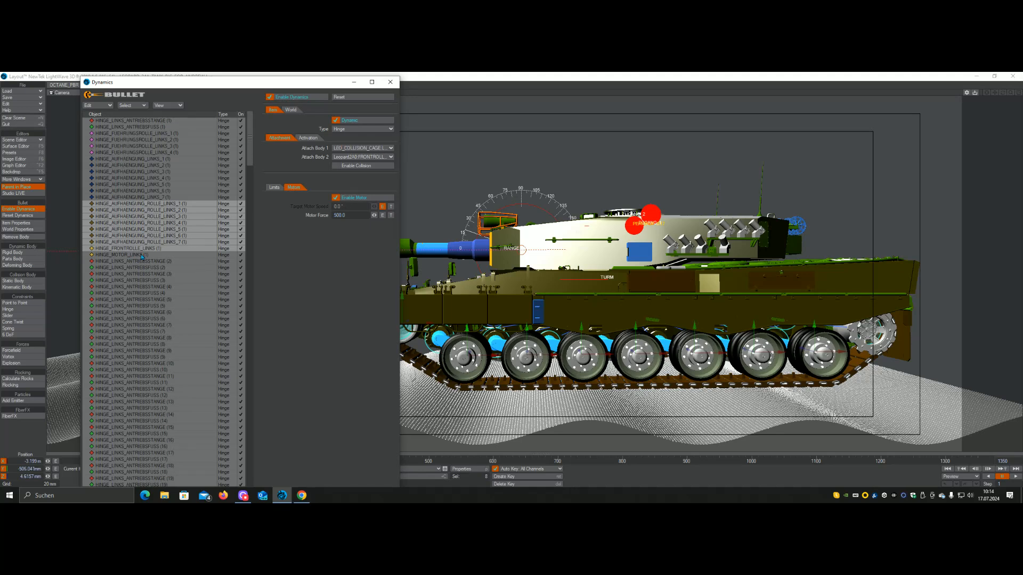
left_click(133, 255, "shift")
- Extend the selection with the set (2) AUFHAENGUNG_ROLLE, FRONTROLLE and MOTOR_LINKS hinges and MOTOR_KETTENSPANNER (2)
left_click_drag(251, 149, 250, 321)
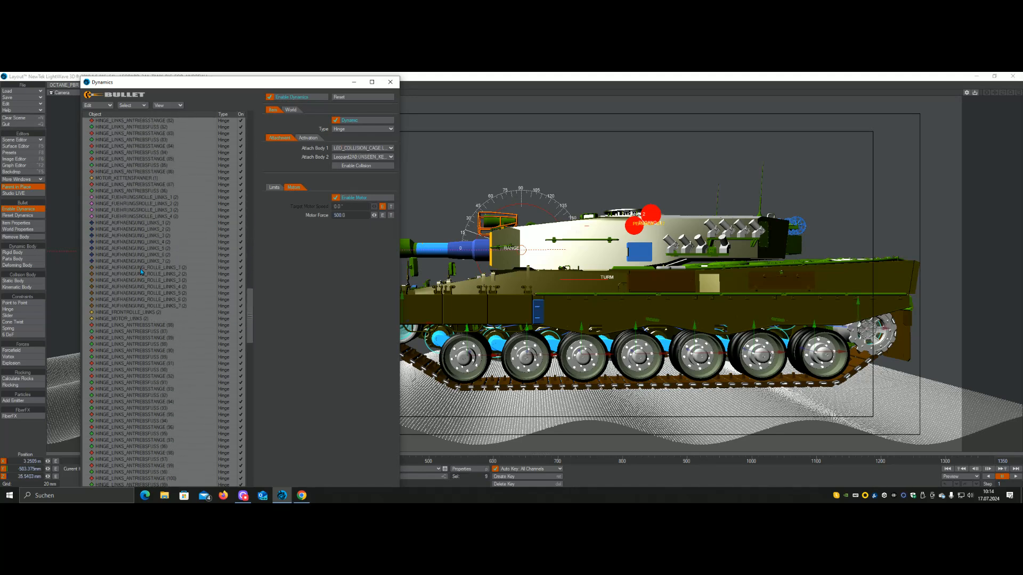
left_click(140, 269, "ctrl")
left_click(113, 319, "shift")
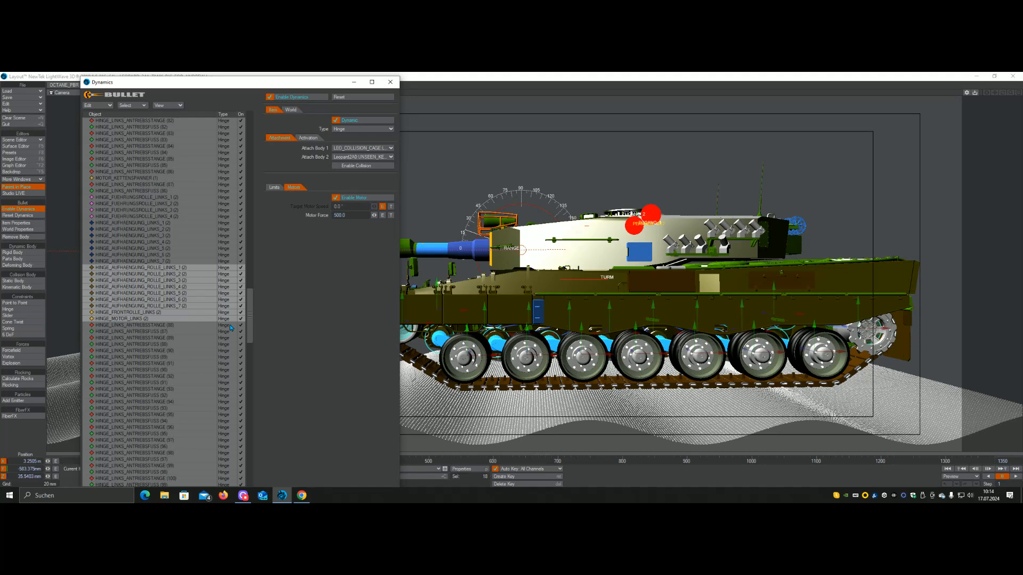
left_click_drag(251, 314, 250, 469)
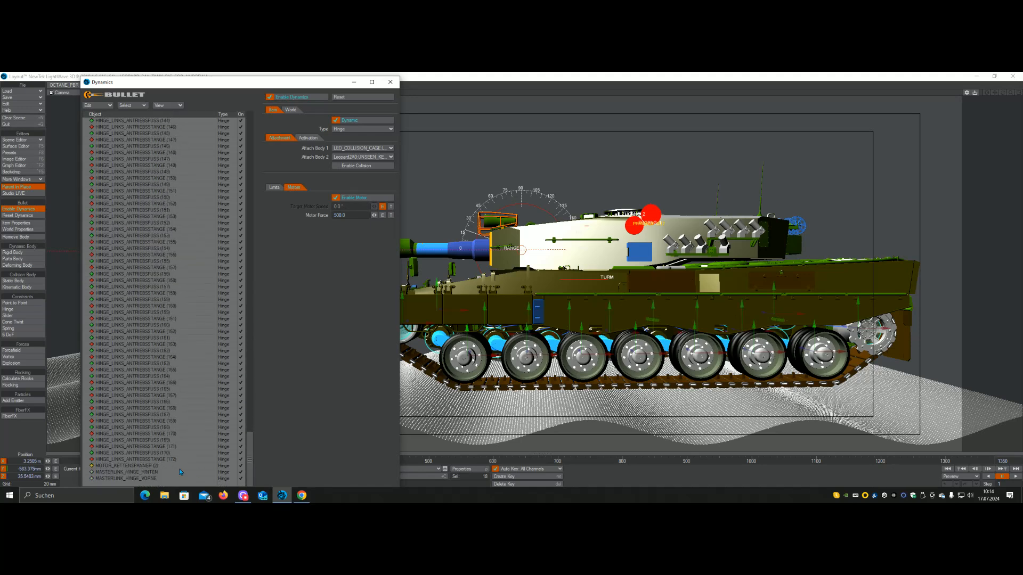
left_click(155, 465)
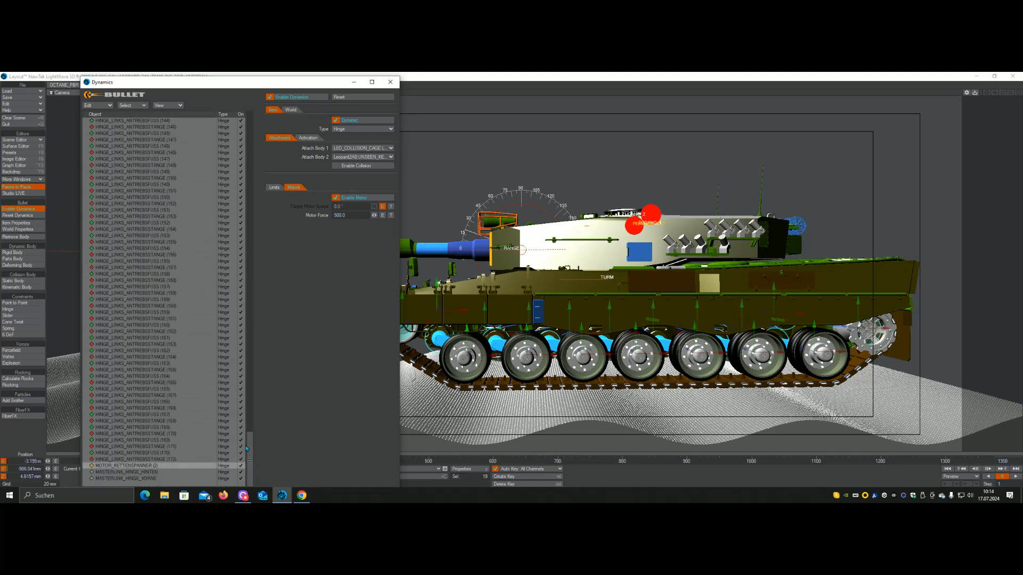
- Add MOTOR_KETTENSPANNER (1) to the selected motorized hinges, and display the Bullet world settings
left_click_drag(250, 450, 250, 312)
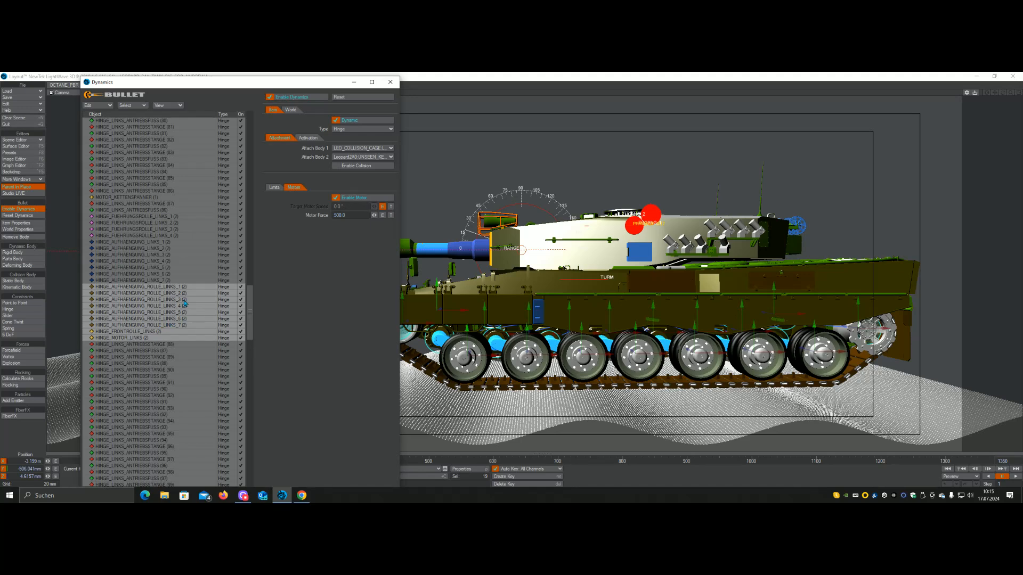
left_click_drag(252, 290, 252, 123)
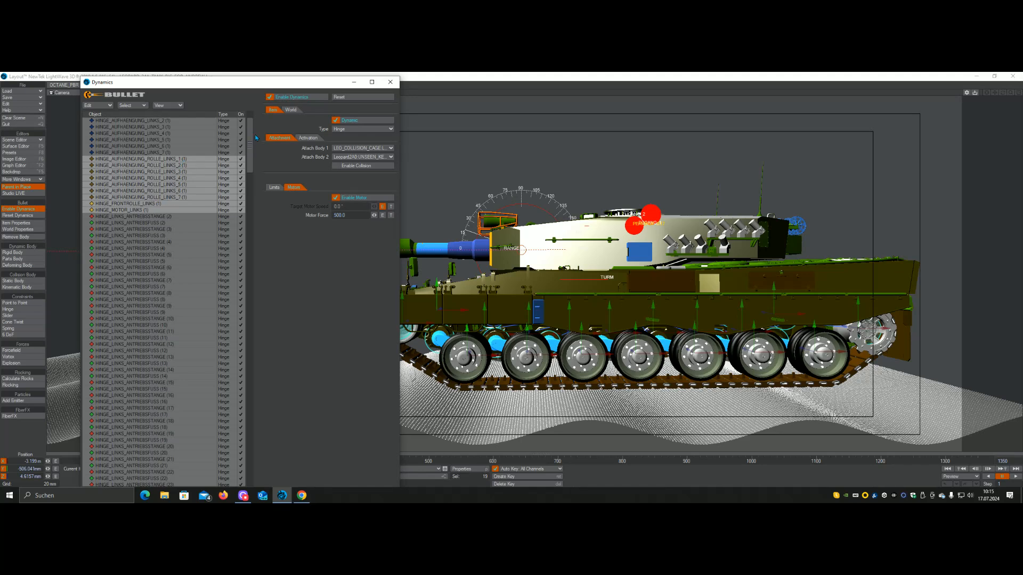
left_click_drag(254, 134, 251, 121)
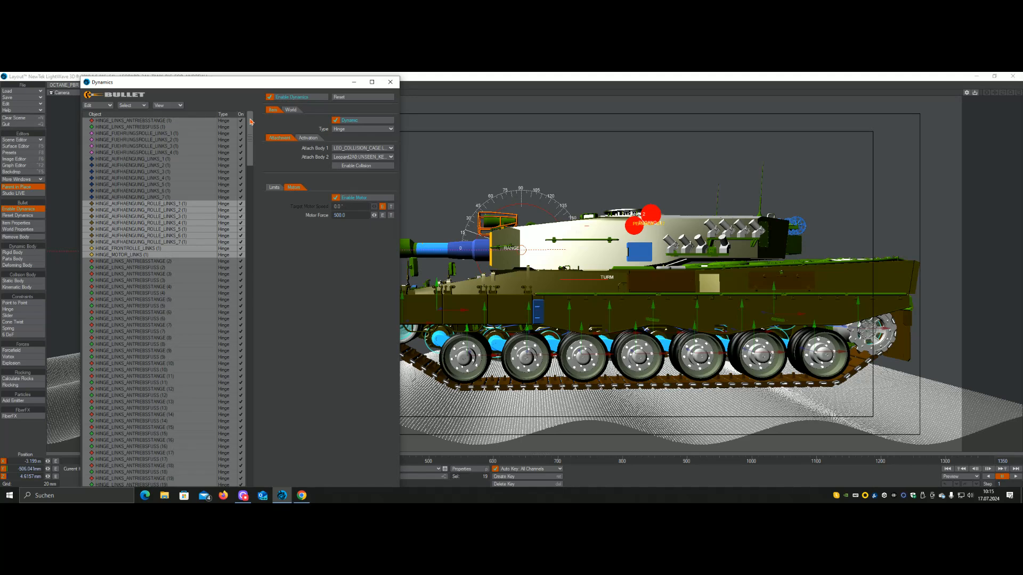
left_click_drag(250, 121, 261, 309)
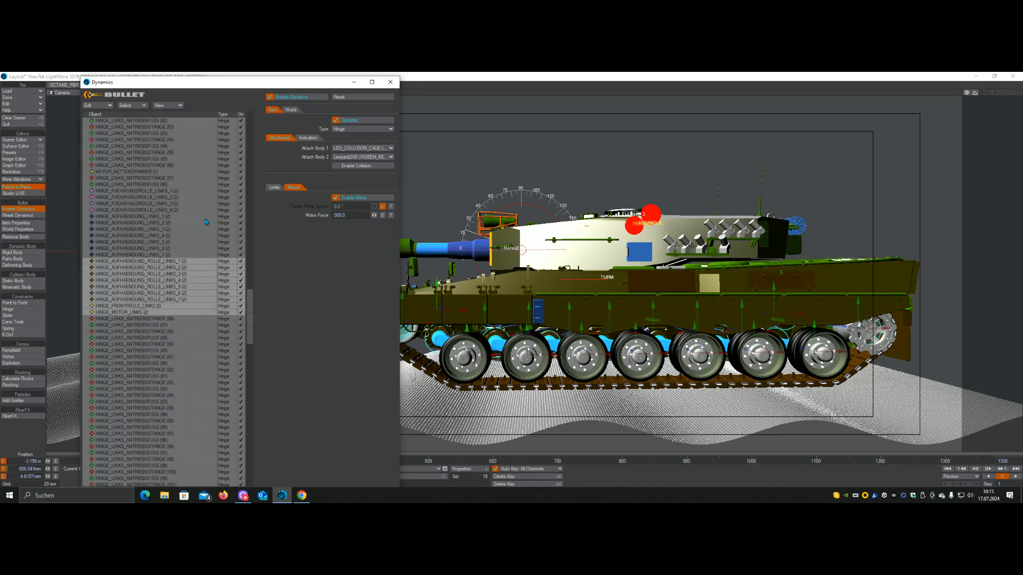
left_click(152, 172)
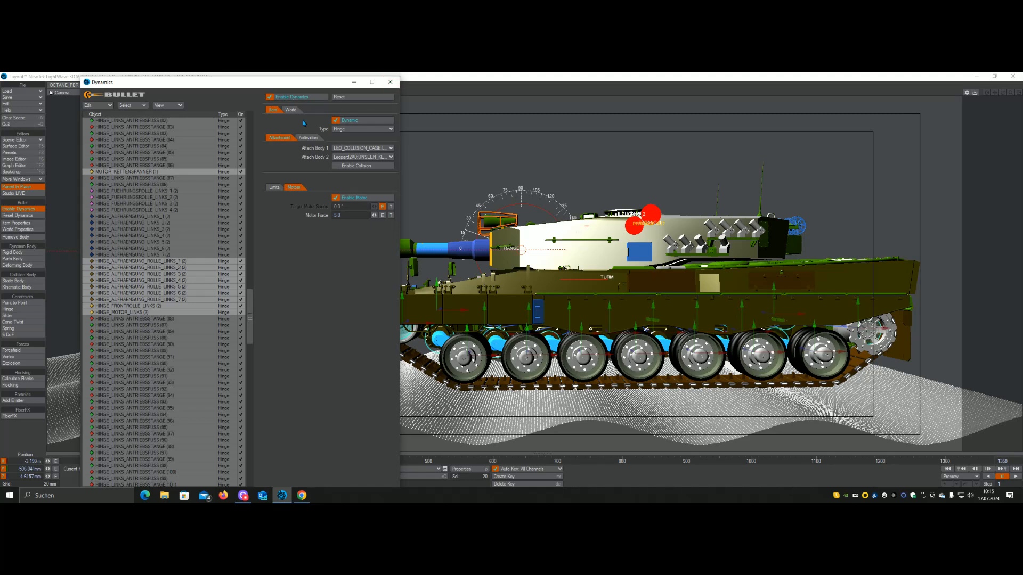
left_click(290, 110)
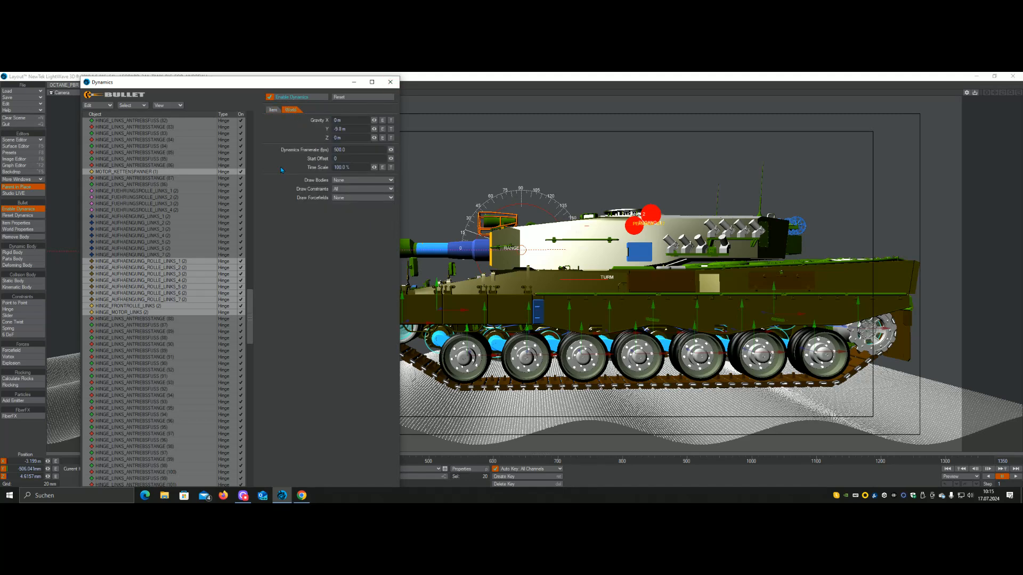